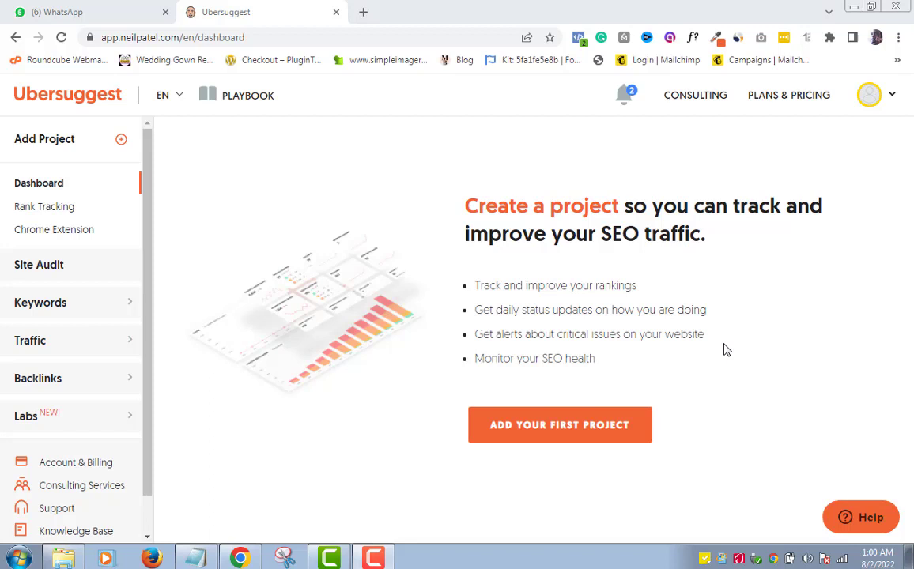
{"action": "left_click", "coordinate": [41, 269]}
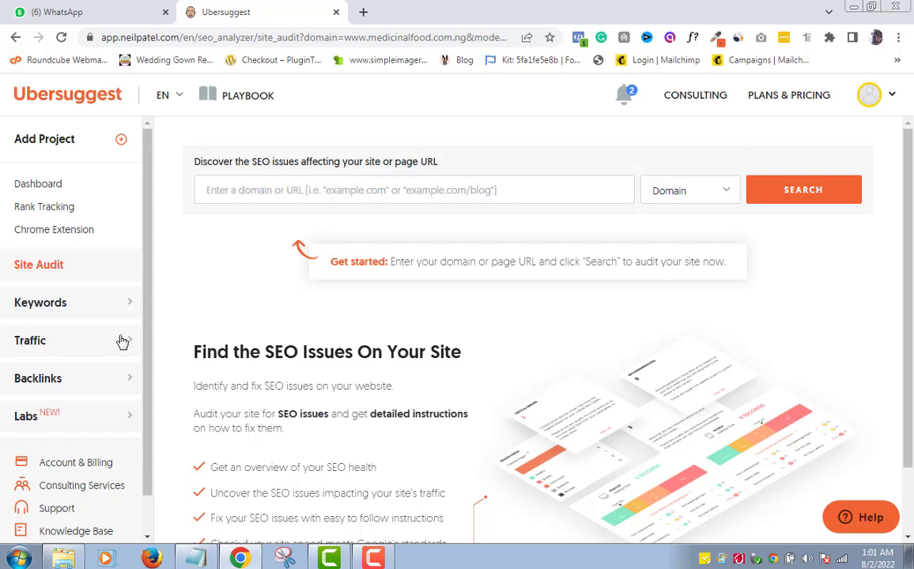
{"action": "type", "text": "www."}
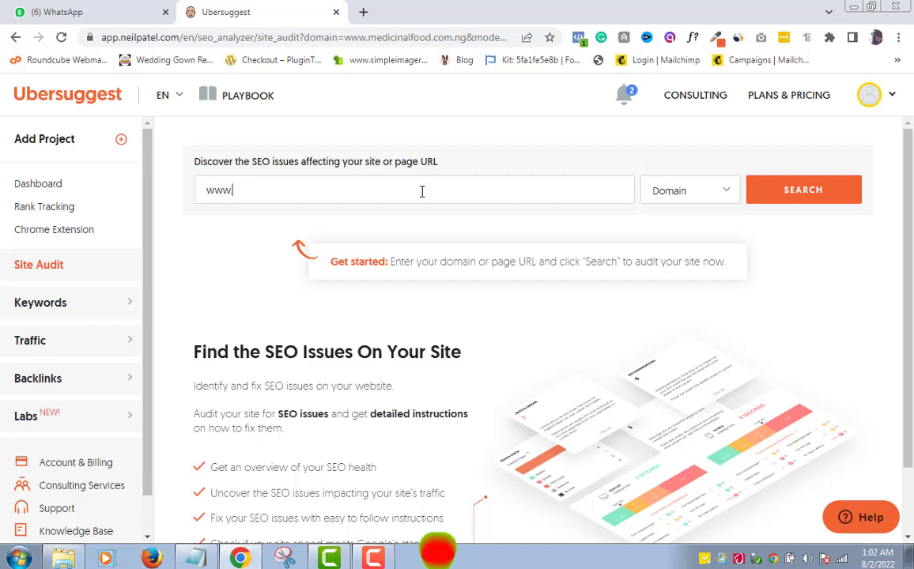
{"action": "type", "text": "medicina"}
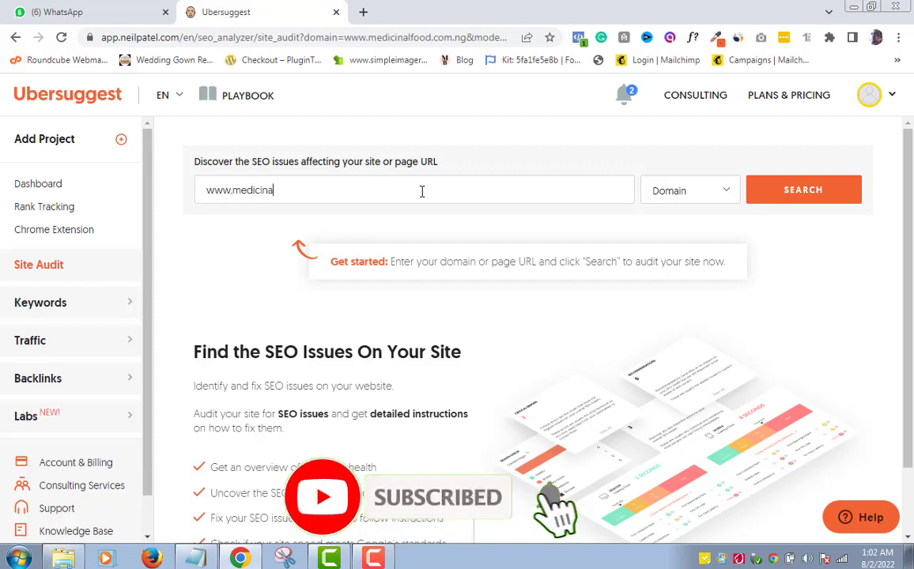
{"action": "type", "text": "lfoo"}
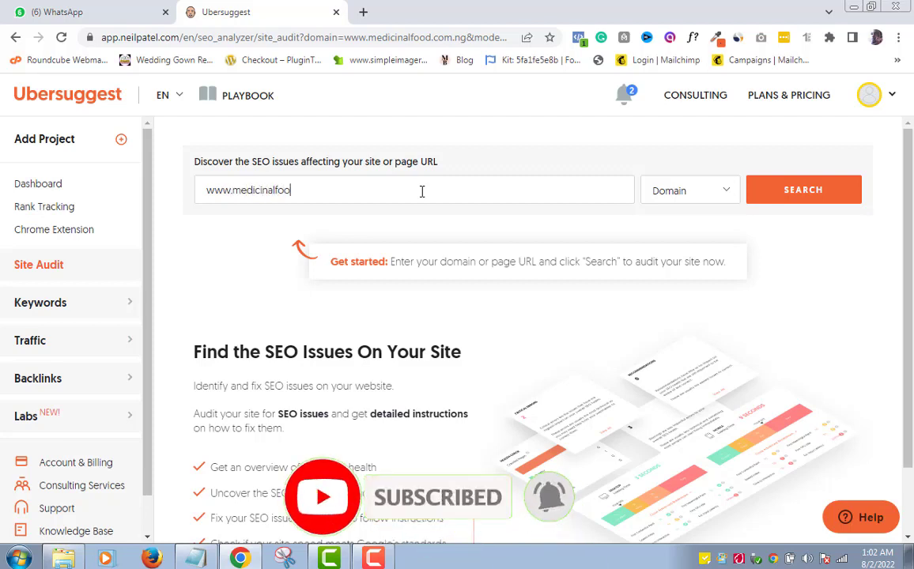
{"action": "type", "text": "d.com.ng"}
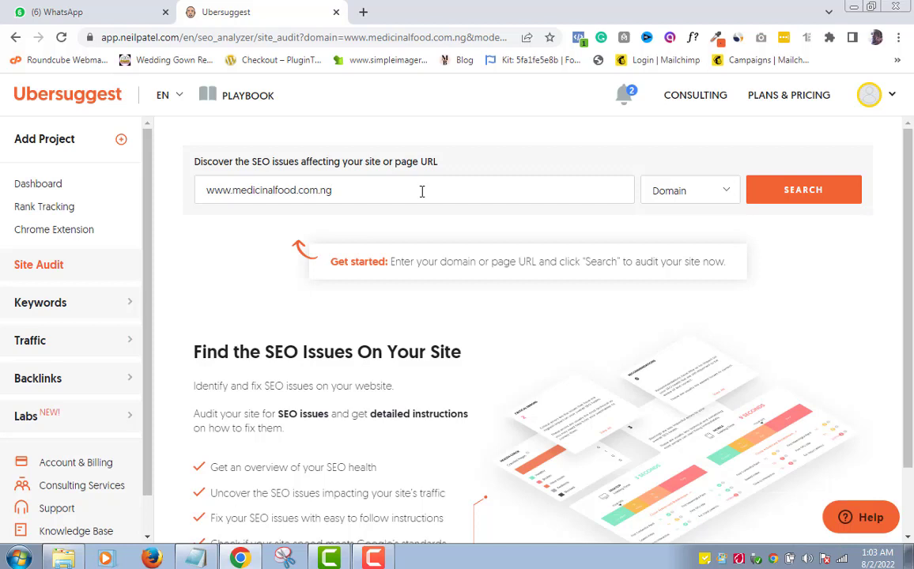
{"action": "left_click", "coordinate": [735, 194]}
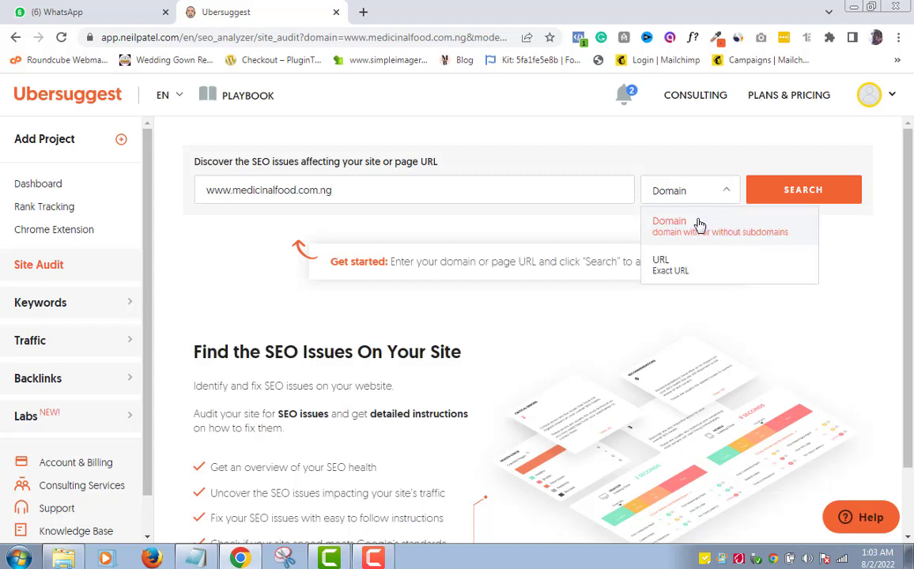
{"action": "left_click", "coordinate": [696, 227]}
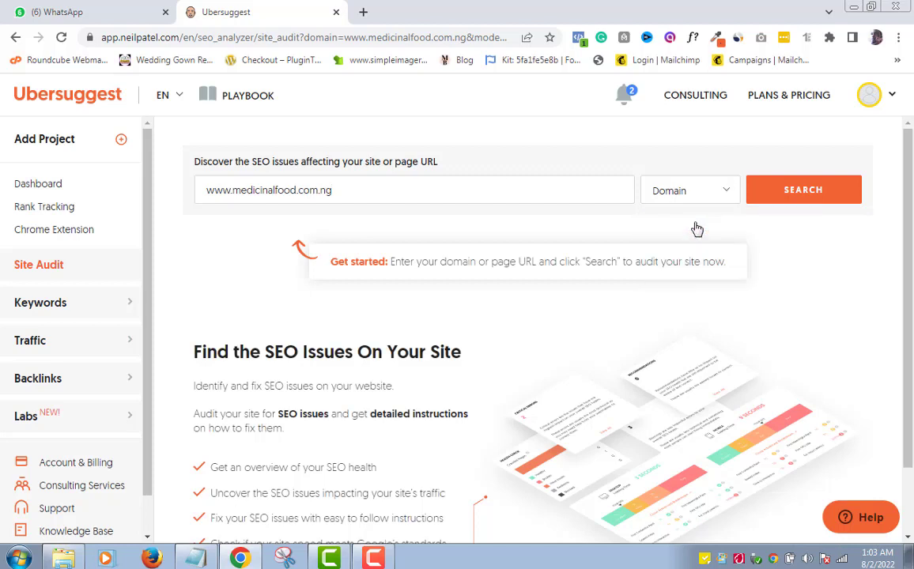
{"action": "left_click", "coordinate": [810, 194]}
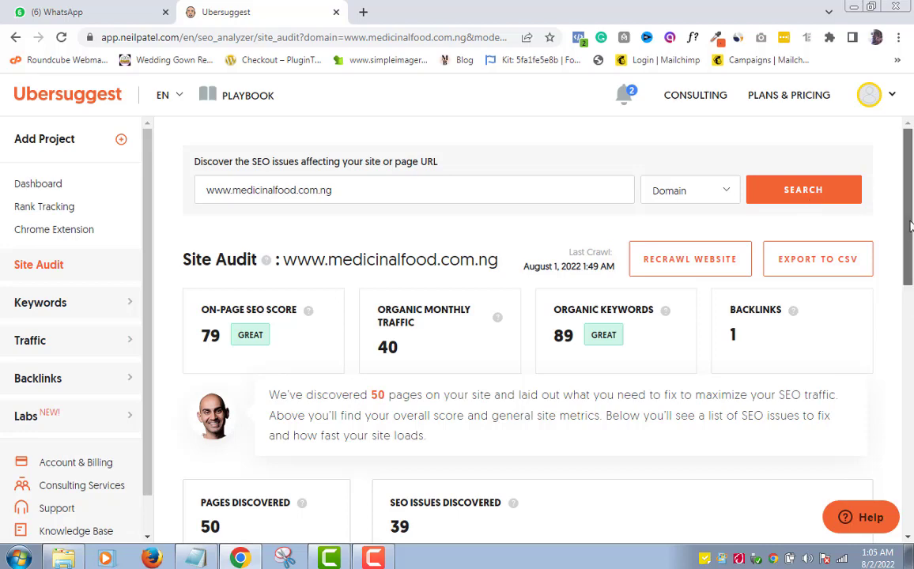
Review the site audit overview and open the details of the pages with a low word count
{"action": "scroll", "coordinate": [911, 229], "scroll_direction": "down", "scroll_amount": 1}
{"action": "scroll", "coordinate": [910, 229], "scroll_direction": "down", "scroll_amount": 1}
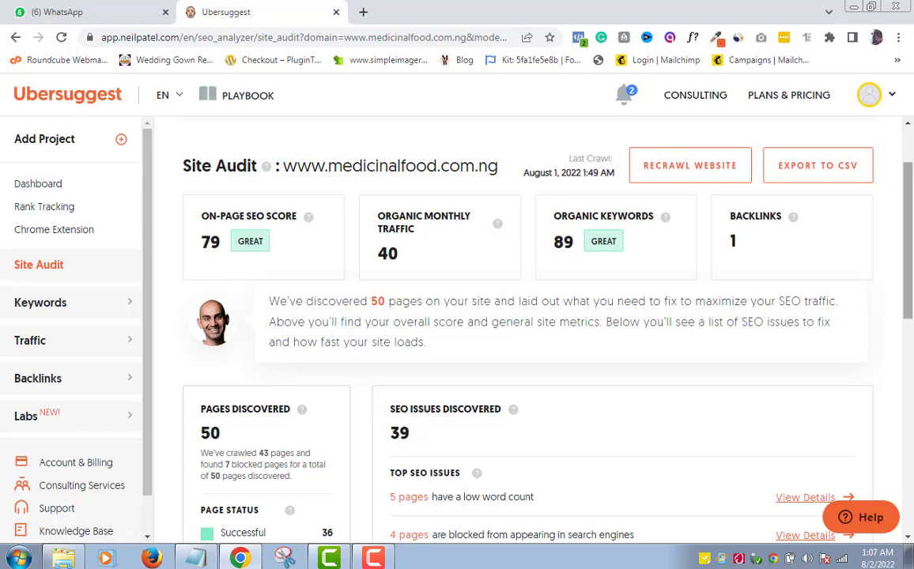
{"action": "scroll", "coordinate": [908, 241], "scroll_direction": "down", "scroll_amount": 1}
{"action": "left_click_drag", "start_coordinate": [910, 239], "coordinate": [911, 269]}
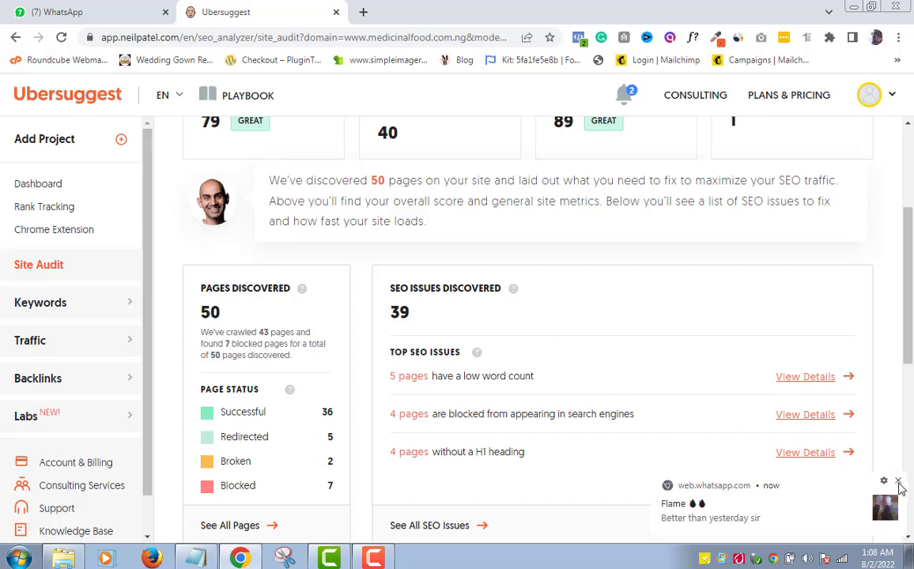
{"action": "left_click", "coordinate": [898, 481]}
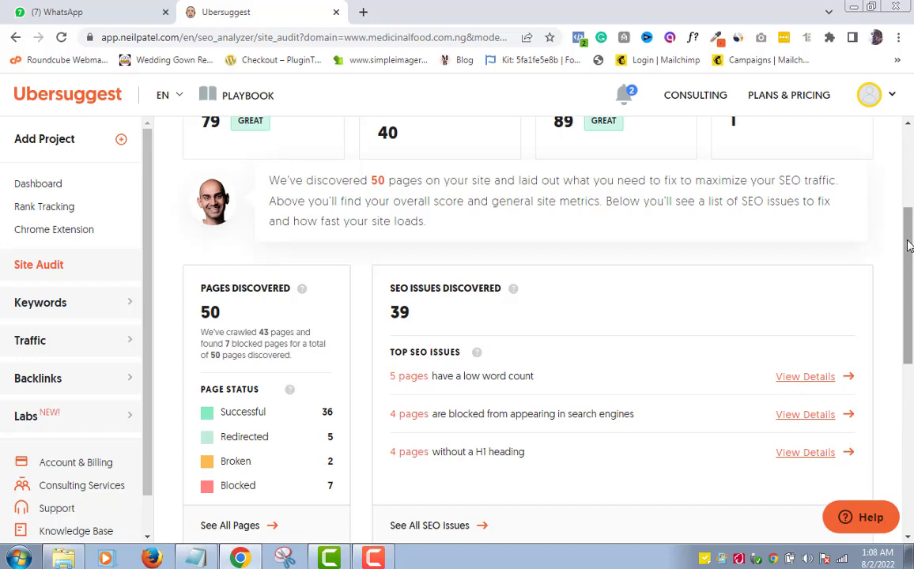
{"action": "left_click_drag", "start_coordinate": [908, 245], "coordinate": [911, 276]}
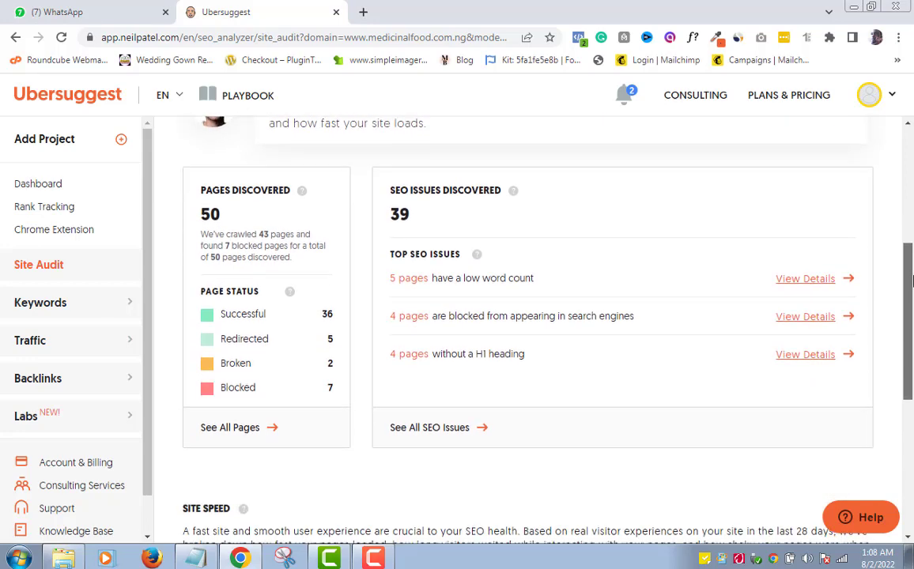
{"action": "scroll", "coordinate": [911, 281], "scroll_direction": "down", "scroll_amount": 1}
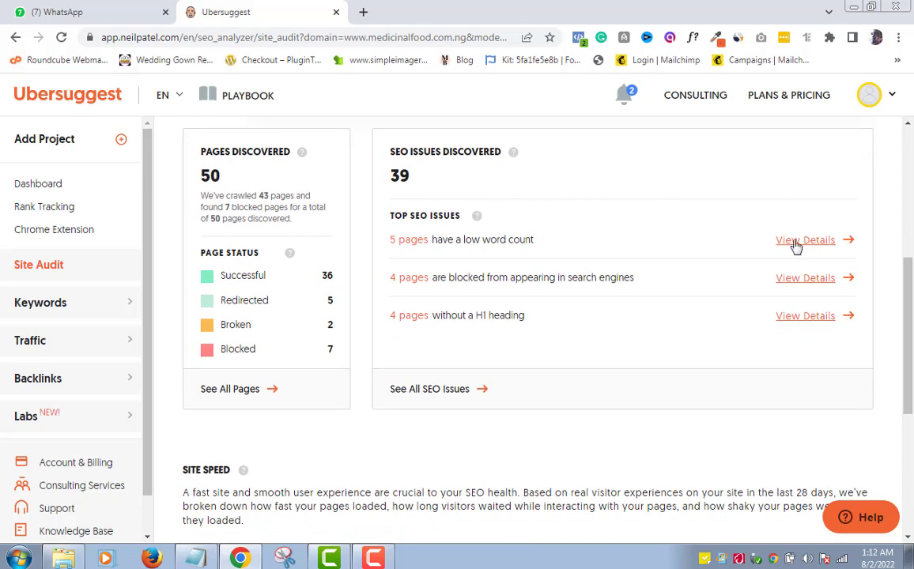
{"action": "left_click", "coordinate": [796, 248]}
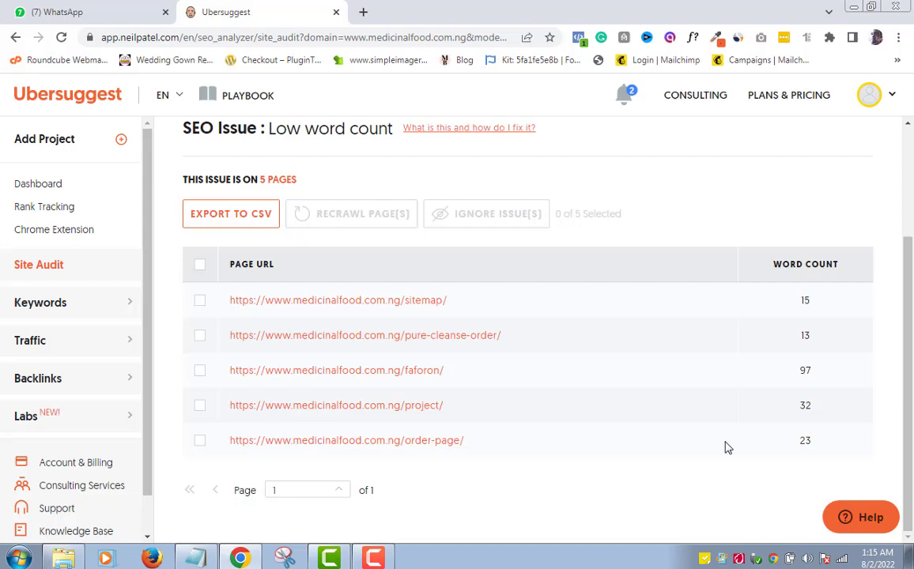
Return to the site audit overview and open the full list of SEO issues
{"action": "left_click", "coordinate": [16, 37]}
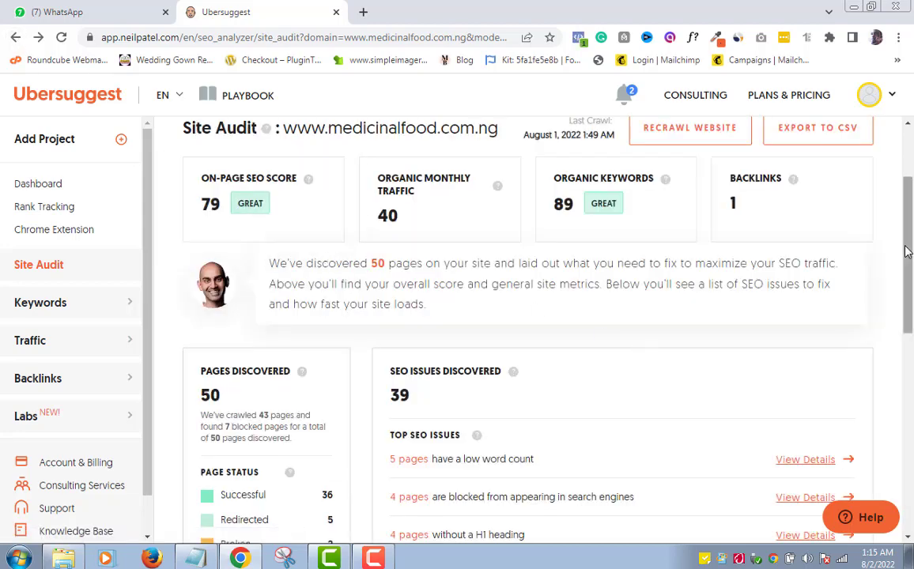
{"action": "left_click_drag", "start_coordinate": [908, 251], "coordinate": [911, 324]}
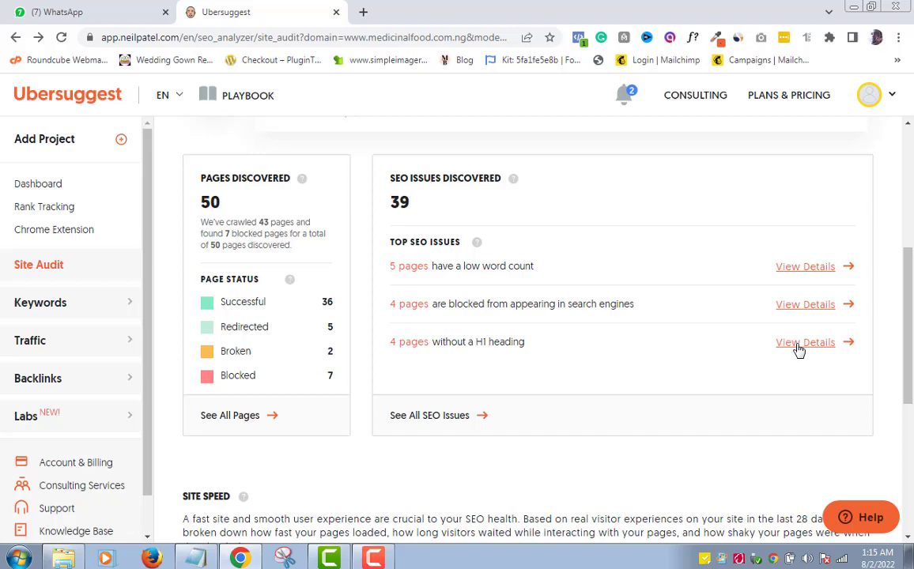
{"action": "left_click", "coordinate": [437, 417]}
Examine the discovered SEO issues with their difficulty and impact, and the list of passed SEO checks
{"action": "scroll", "coordinate": [662, 322], "scroll_direction": "down", "scroll_amount": 4}
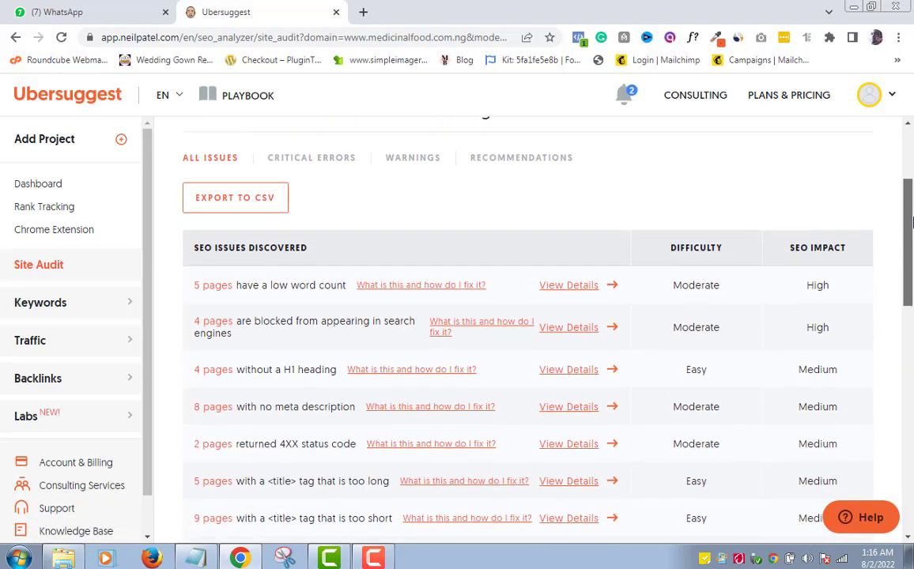
{"action": "left_click_drag", "start_coordinate": [911, 253], "coordinate": [887, 237]}
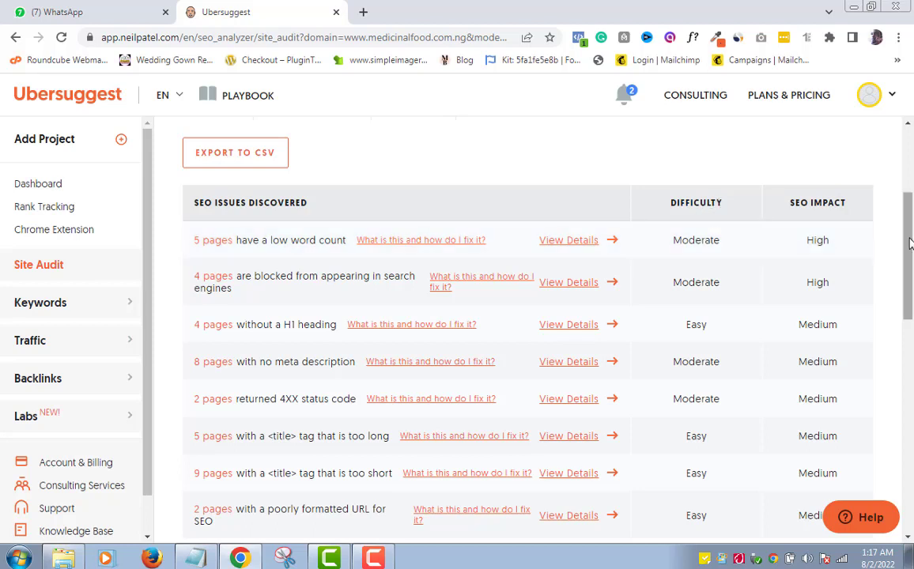
{"action": "left_click_drag", "start_coordinate": [909, 243], "coordinate": [910, 264]}
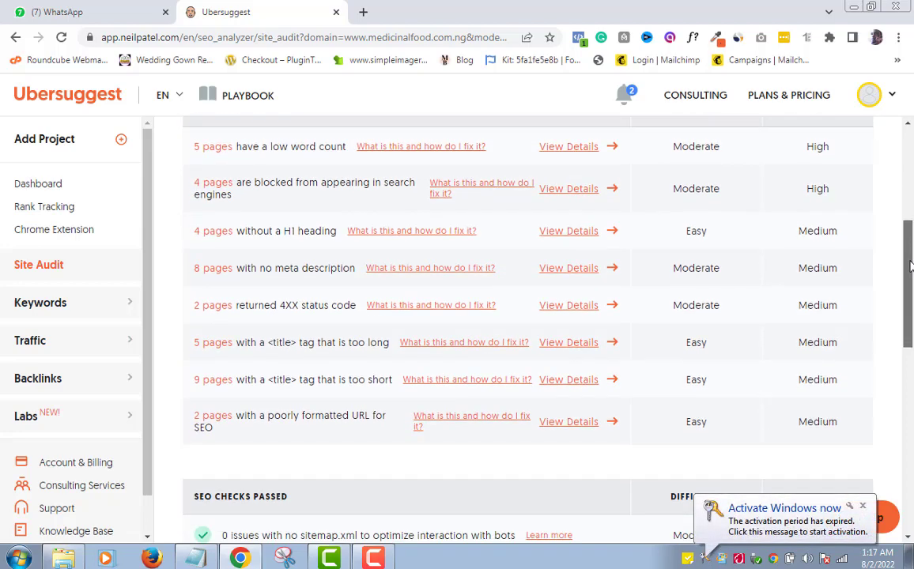
{"action": "left_click", "coordinate": [867, 503]}
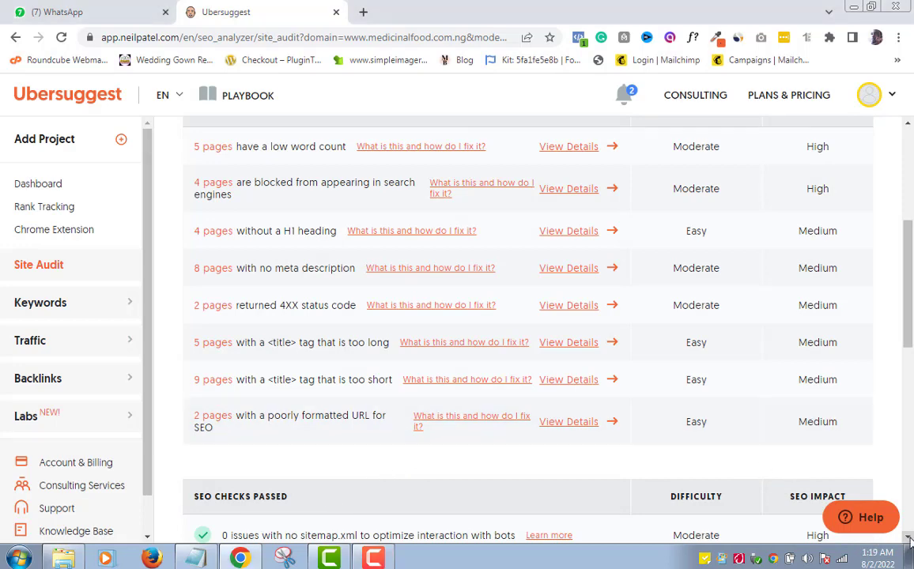
{"action": "left_click_drag", "start_coordinate": [908, 539], "coordinate": [908, 539]}
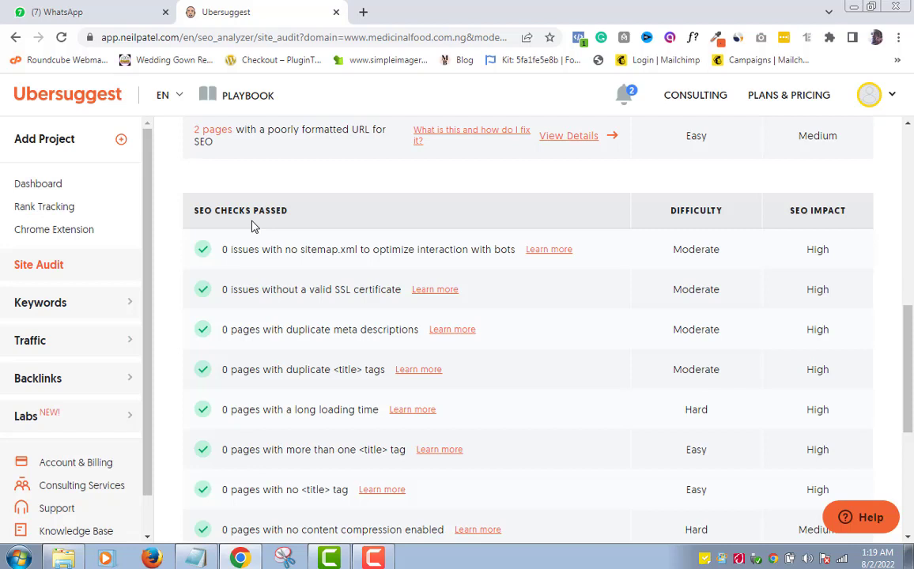
{"action": "scroll", "coordinate": [253, 227], "scroll_direction": "up", "scroll_amount": 15}
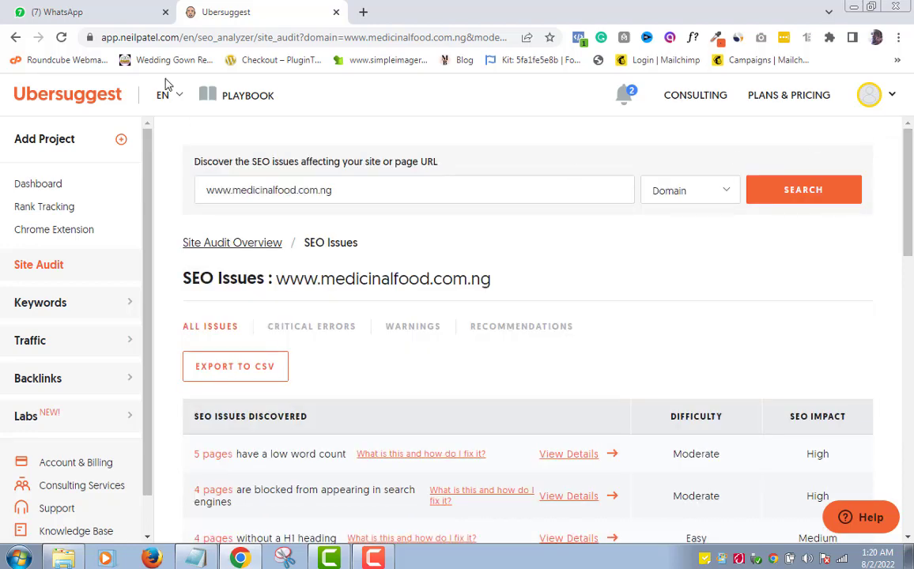
Go back to the site audit overview and switch the site speed metrics from desktop to mobile
{"action": "left_click", "coordinate": [18, 38]}
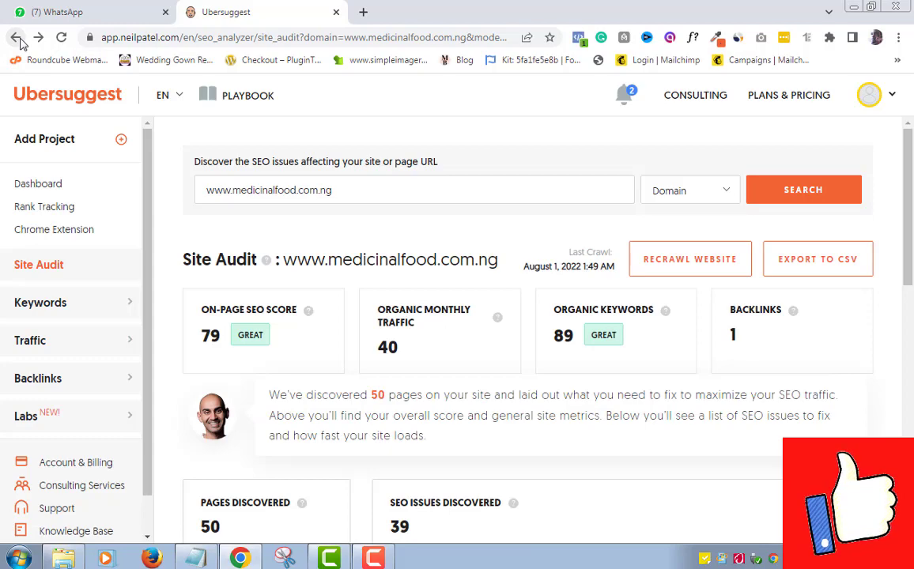
{"action": "scroll", "coordinate": [911, 256], "scroll_direction": "down", "scroll_amount": 2}
{"action": "scroll", "coordinate": [911, 257], "scroll_direction": "down", "scroll_amount": 5}
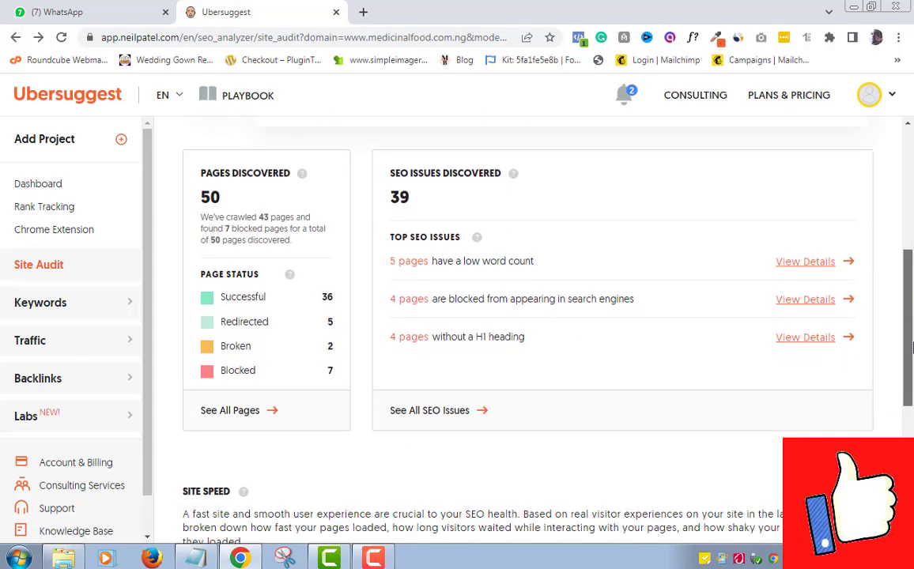
{"action": "scroll", "coordinate": [911, 496], "scroll_direction": "down", "scroll_amount": 3}
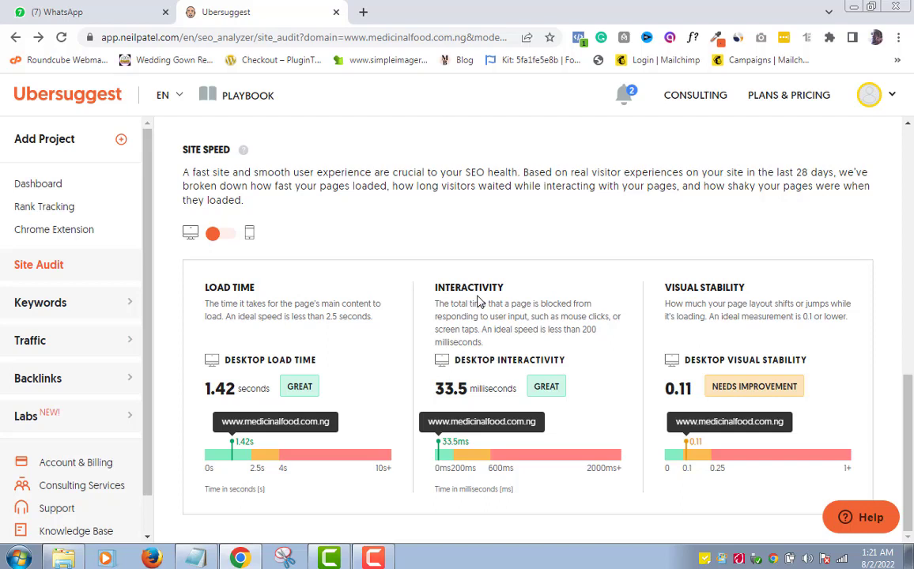
{"action": "left_click", "coordinate": [229, 234]}
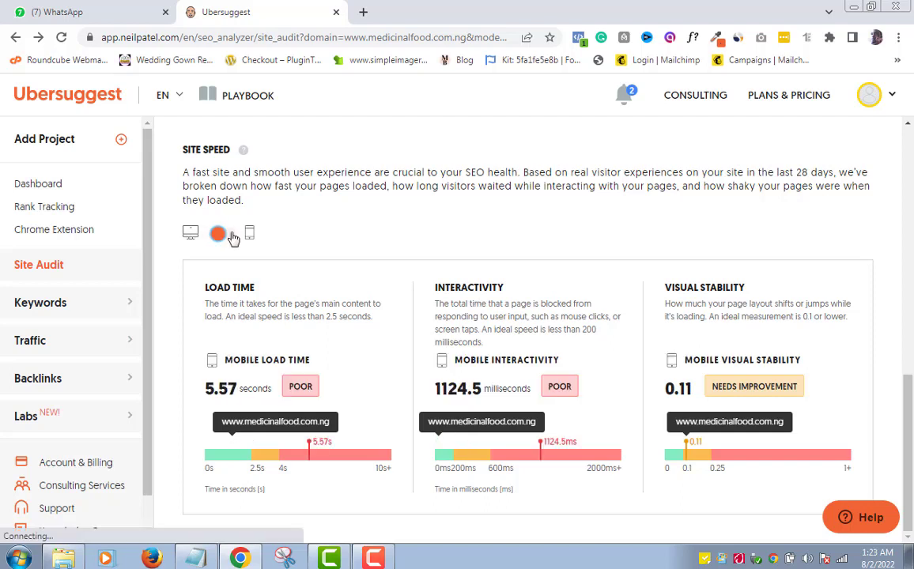